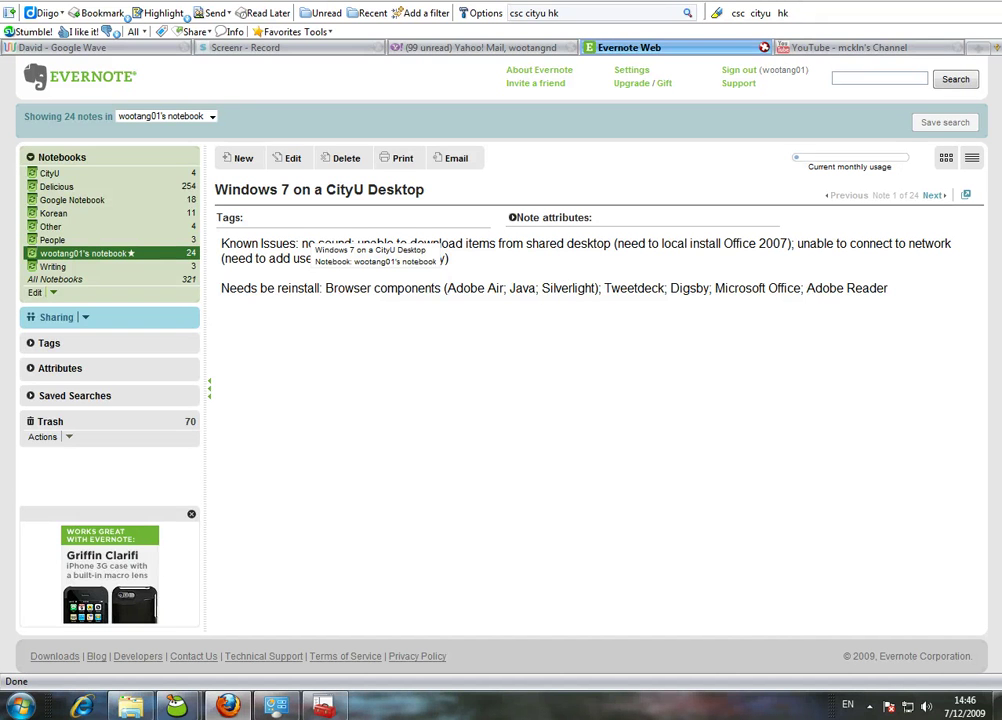
# Step: Show the desktop with Win+D, minimising the Firefox window that holds the Evernote note
pyautogui.press('super+d')
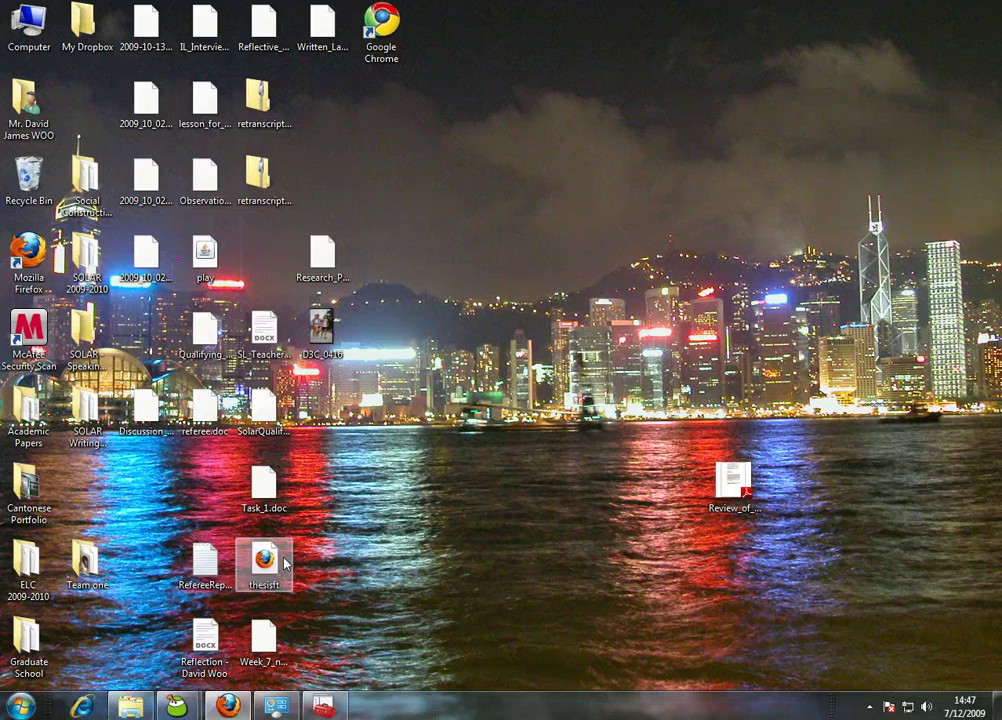
# Step: Restore the Evernote note from the Firefox taskbar preview and select the 'no sound' issue
pyautogui.moveTo(226, 707)
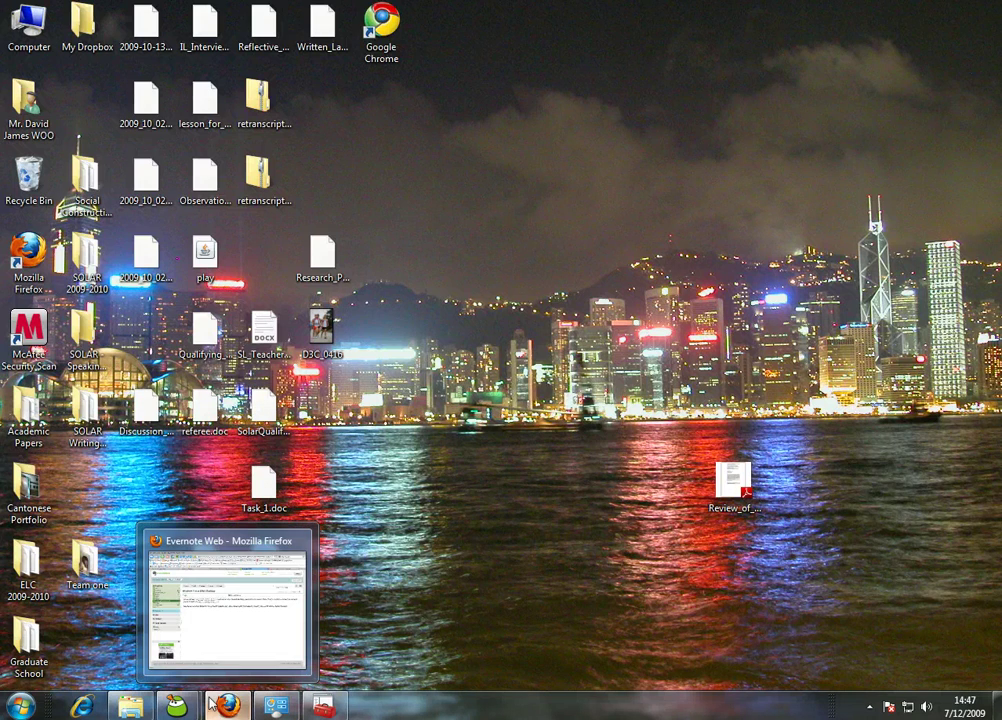
pyautogui.click(281, 641)
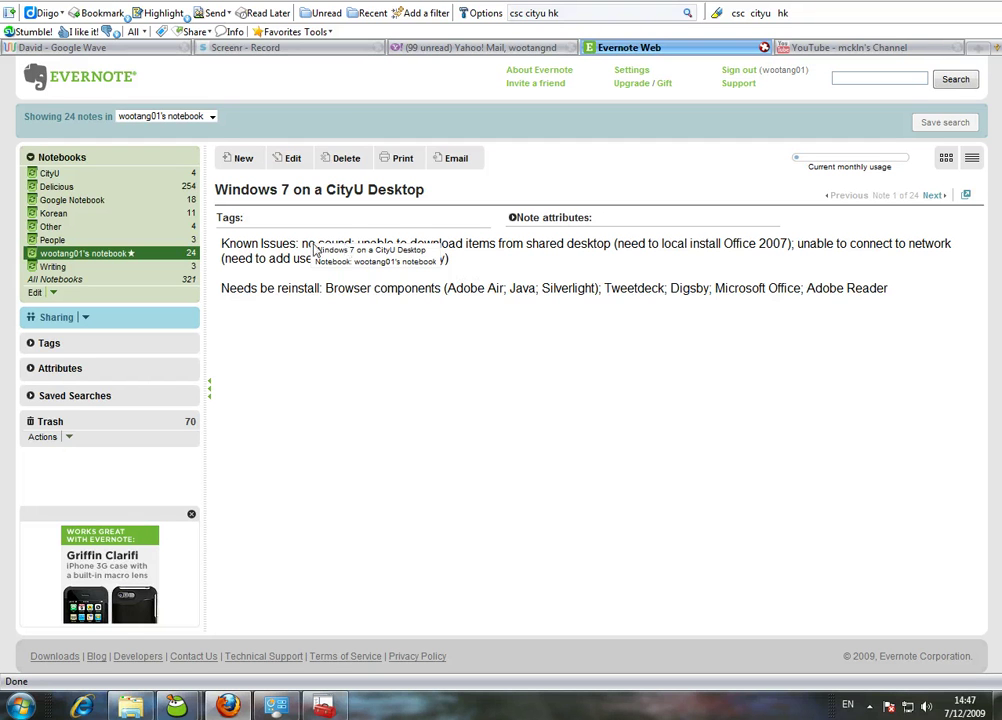
pyautogui.moveTo(302, 244); pyautogui.dragTo(352, 245)
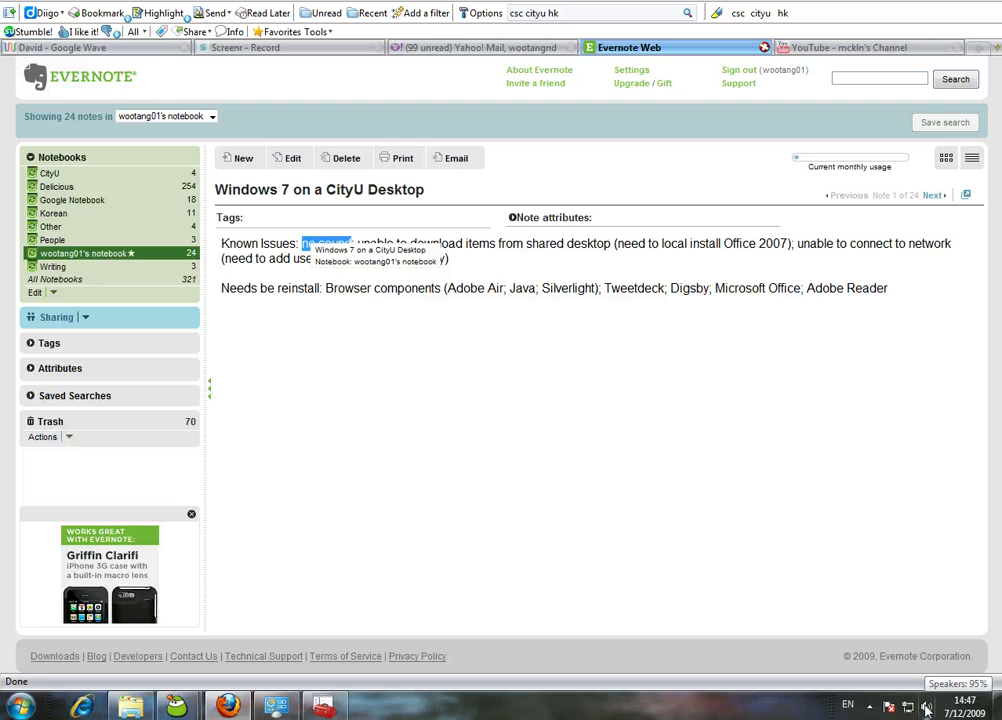
pyautogui.click(276, 707)
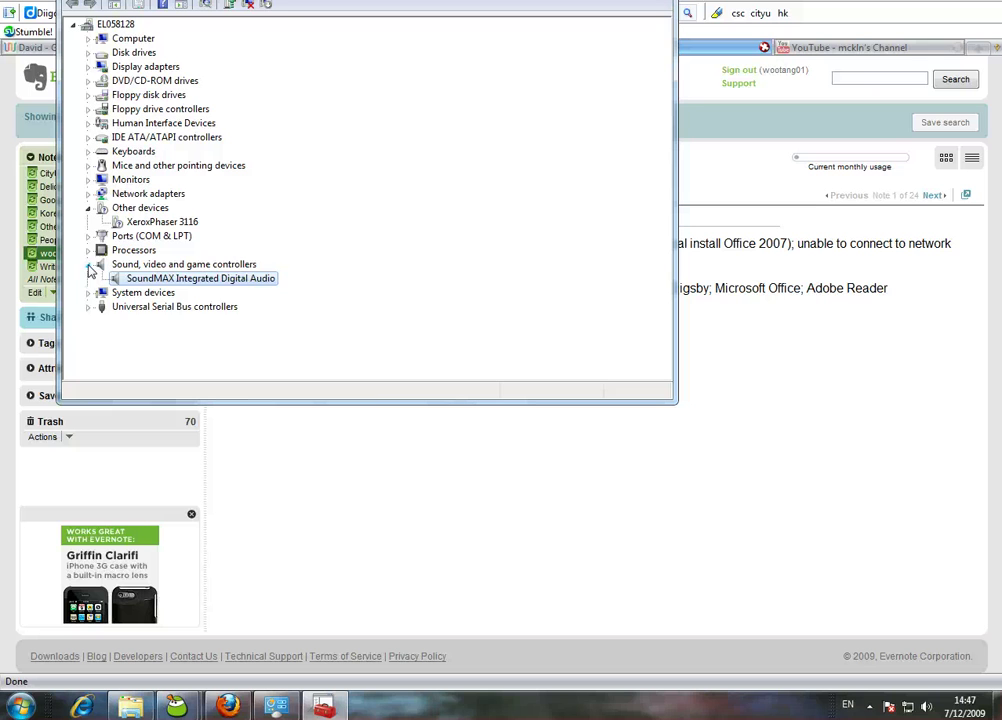
pyautogui.click(88, 265)
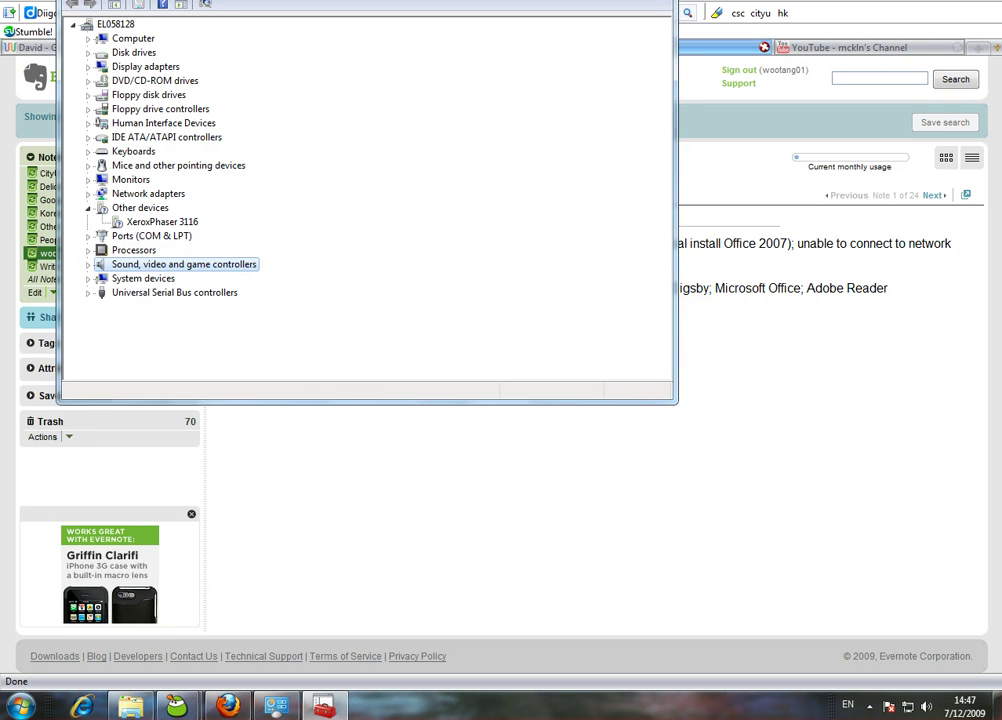
pyautogui.hotkey('alt', 'space')
pyautogui.press('m')
pyautogui.press('Down')
pyautogui.press('Down')
pyautogui.press('Down')
pyautogui.press('Down')
pyautogui.press('Down')
pyautogui.press('Down')
pyautogui.press('Down')
pyautogui.press('Down')
pyautogui.press('Return')
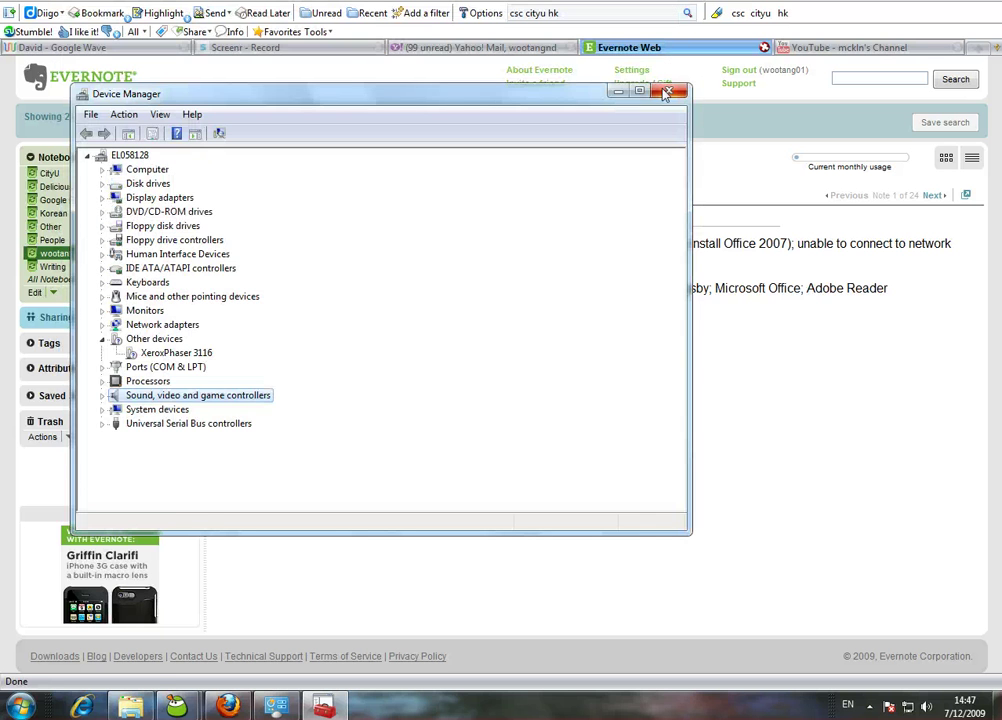
pyautogui.click(666, 93)
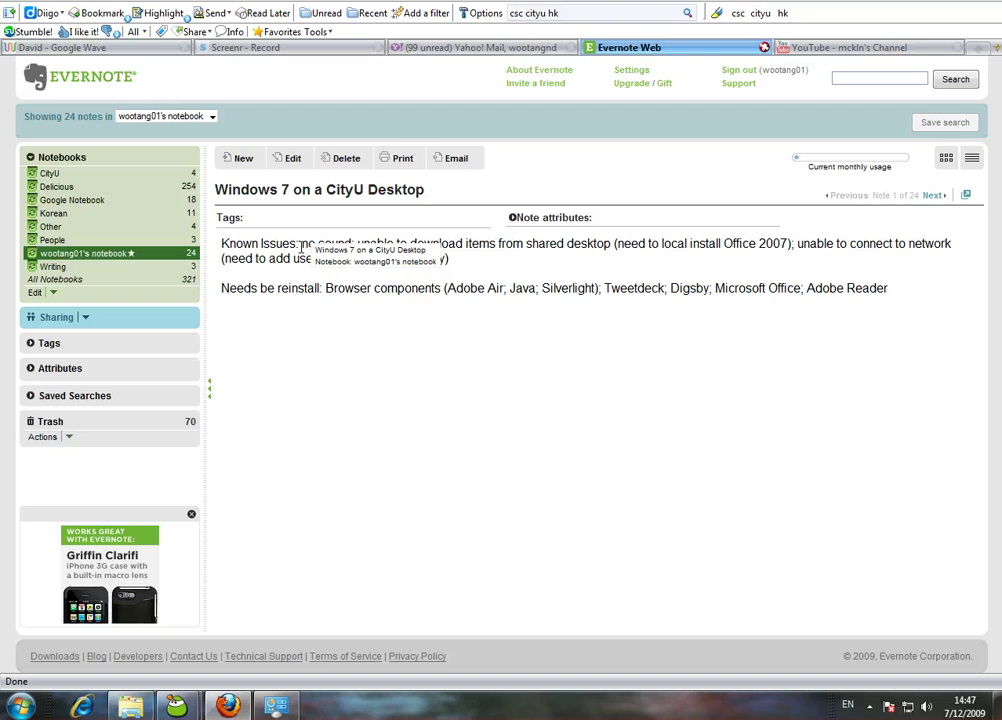
pyautogui.moveTo(301, 246); pyautogui.dragTo(611, 249)
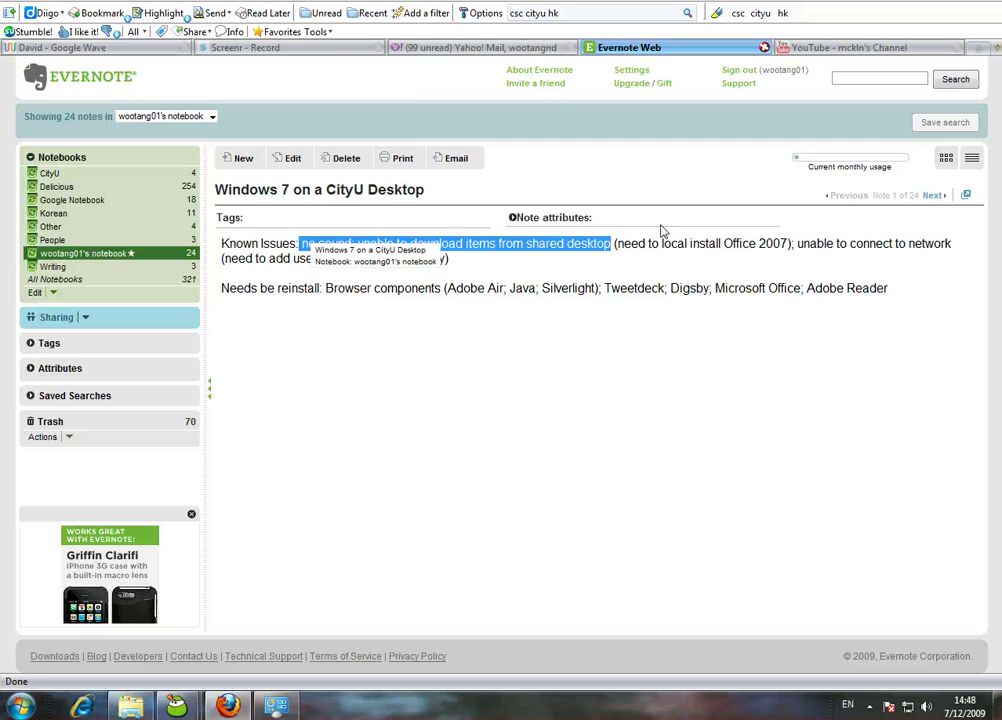
pyautogui.moveTo(781, 244); pyautogui.dragTo(725, 245)
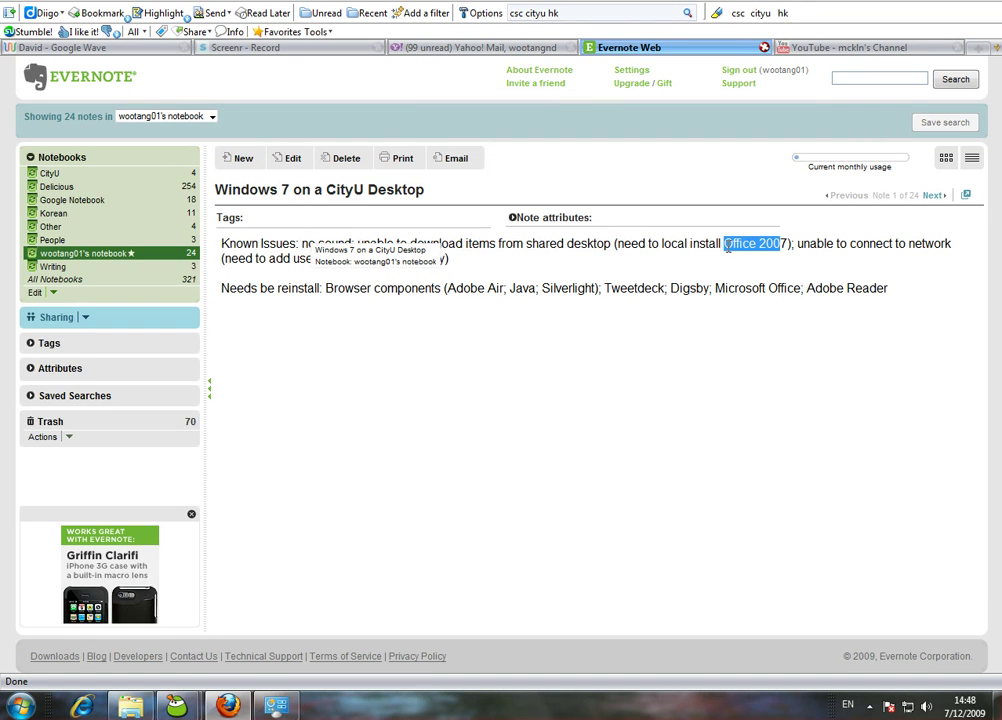
pyautogui.moveTo(787, 244); pyautogui.dragTo(725, 245)
pyautogui.moveTo(796, 244); pyautogui.dragTo(743, 266)
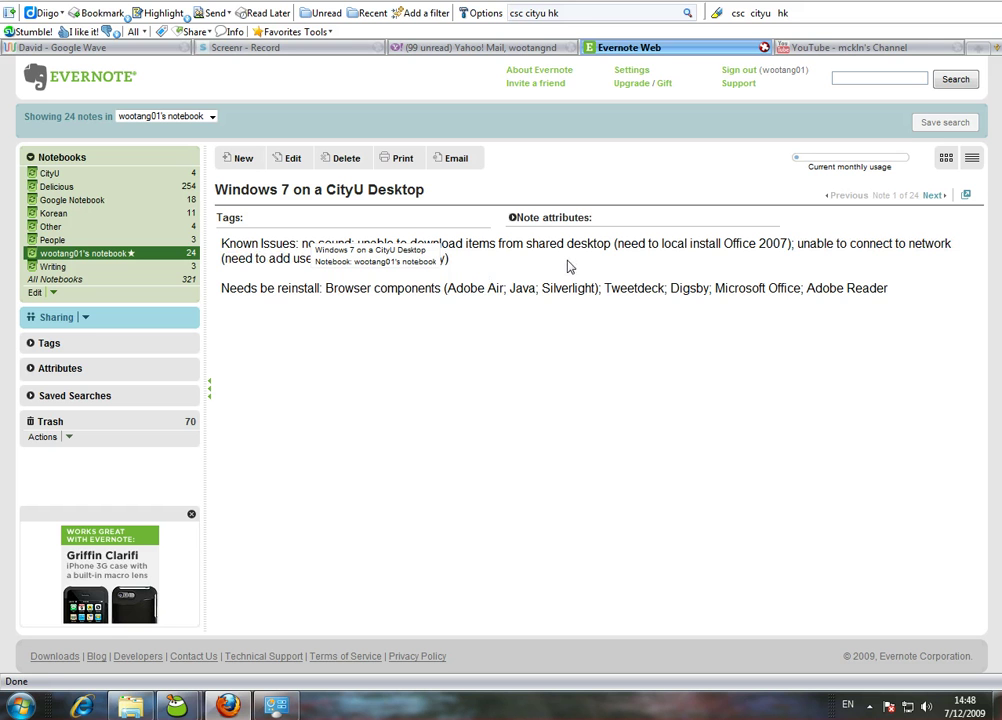
# Step: Highlight the network issue, then the whole 'Needs be reinstall' line, and minimise Firefox with Win+D
pyautogui.keyDown('shift'); pyautogui.click(723, 245); pyautogui.keyUp('shift')
pyautogui.moveTo(749, 246); pyautogui.dragTo(799, 246)
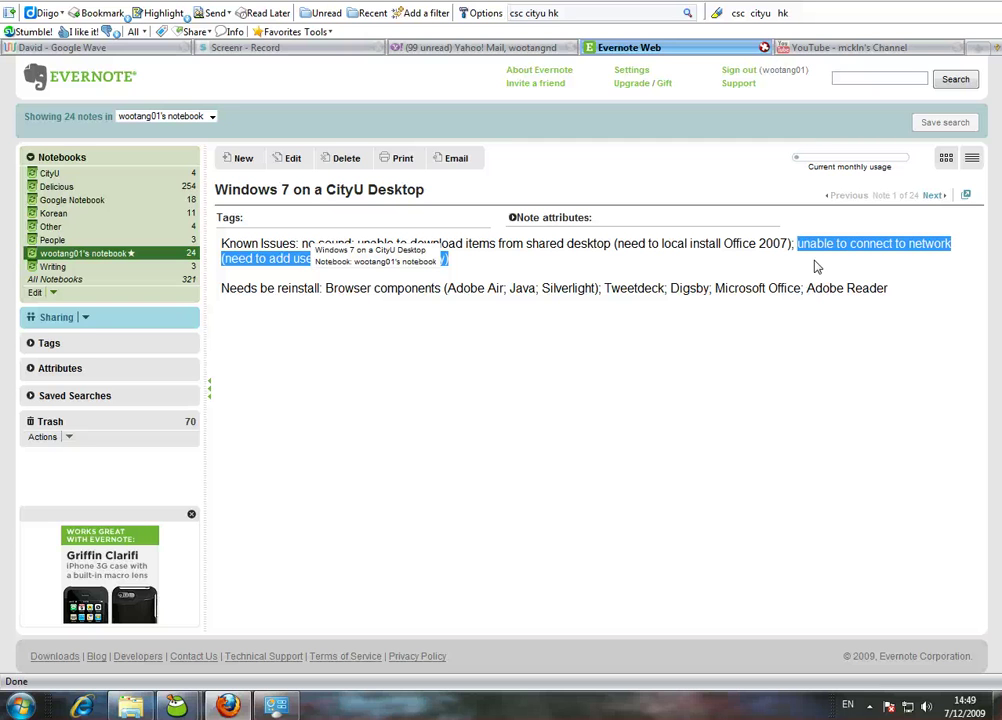
pyautogui.click(889, 296)
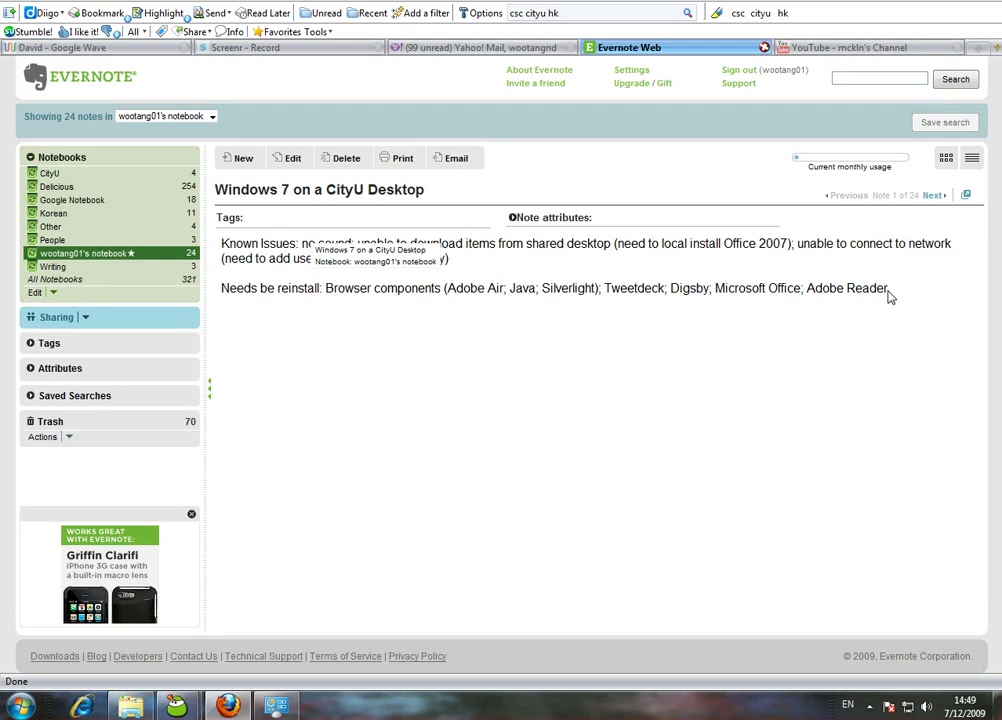
pyautogui.moveTo(889, 296); pyautogui.dragTo(217, 303)
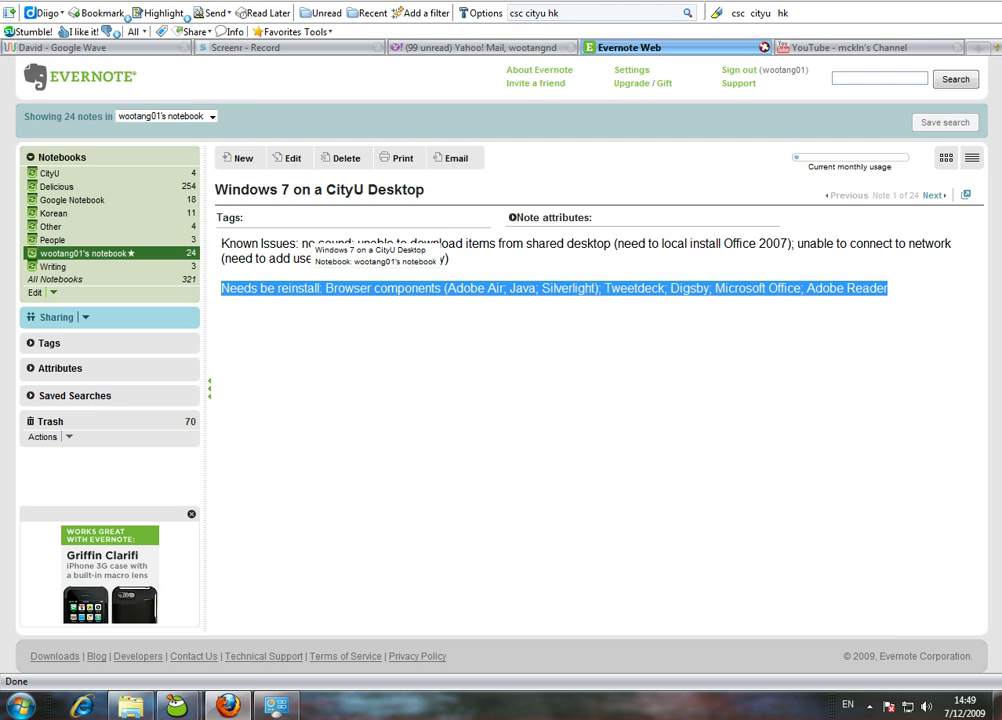
pyautogui.press('super+d')
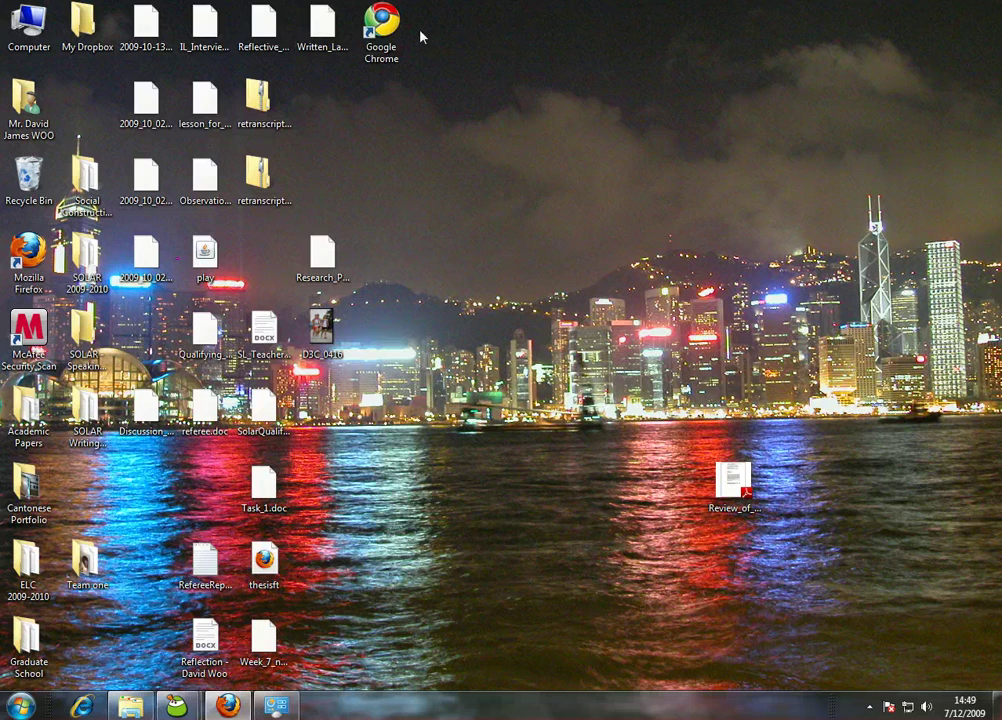
# Step: Select a group of desktop icons, then clear it and move the discussion handout into the second row
pyautogui.moveTo(420, 30); pyautogui.dragTo(0, 668)
pyautogui.click(100, 110)
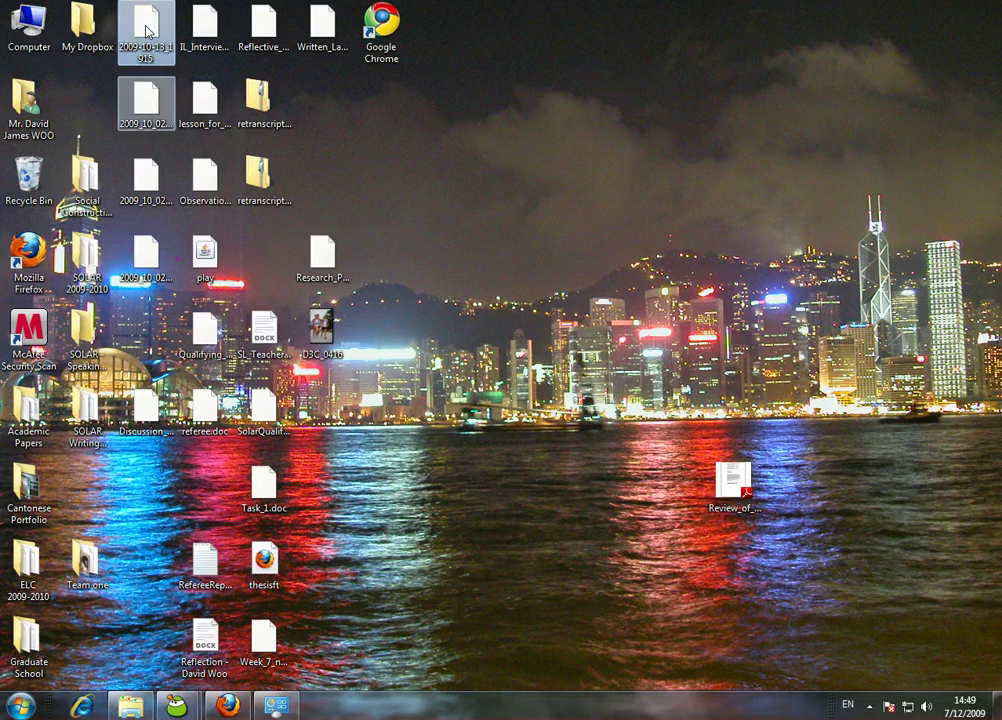
pyautogui.click(146, 100)
pyautogui.moveTo(142, 186); pyautogui.dragTo(148, 184)
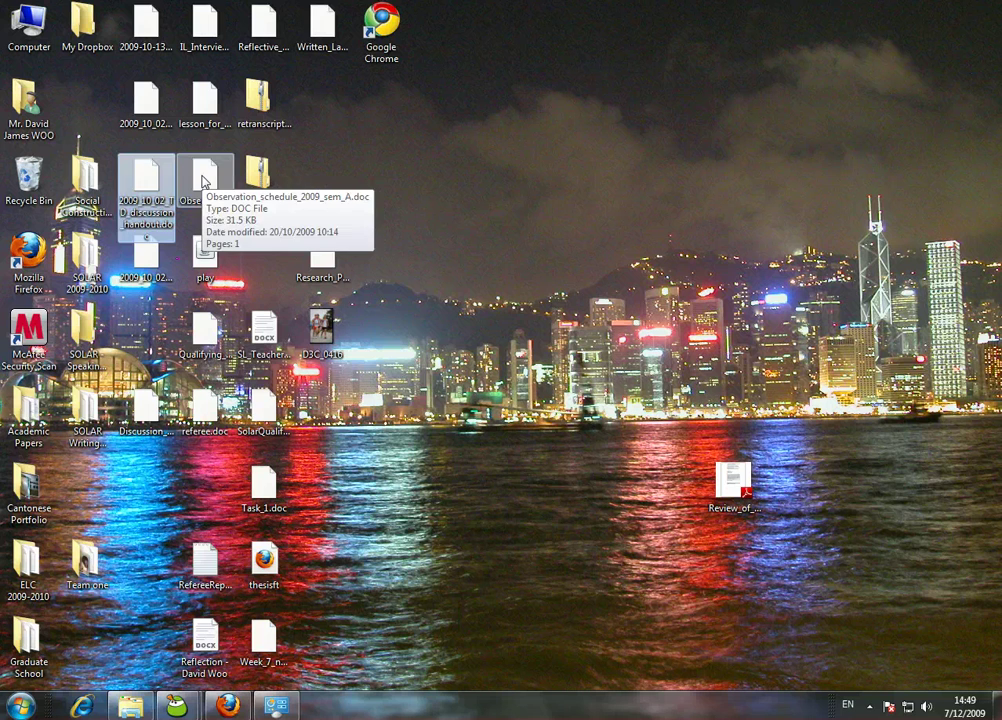
# Step: Check the observation schedule, research proposal and qualifying scores files, then restore the Control Panel window
pyautogui.click(203, 181)
pyautogui.click(152, 250)
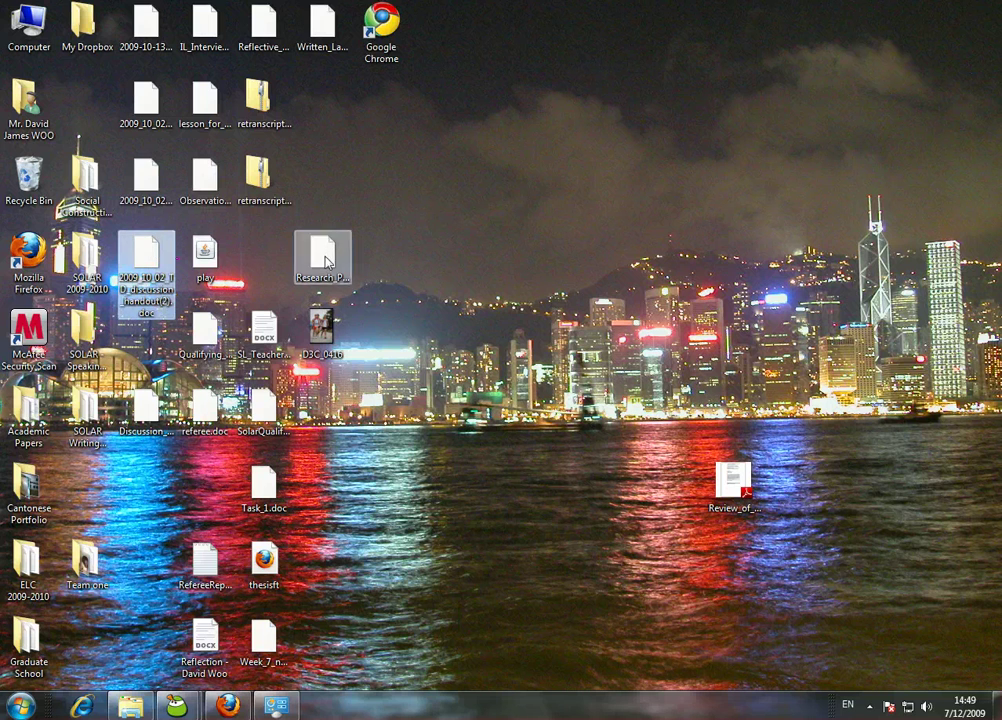
pyautogui.click(322, 256)
pyautogui.click(145, 400)
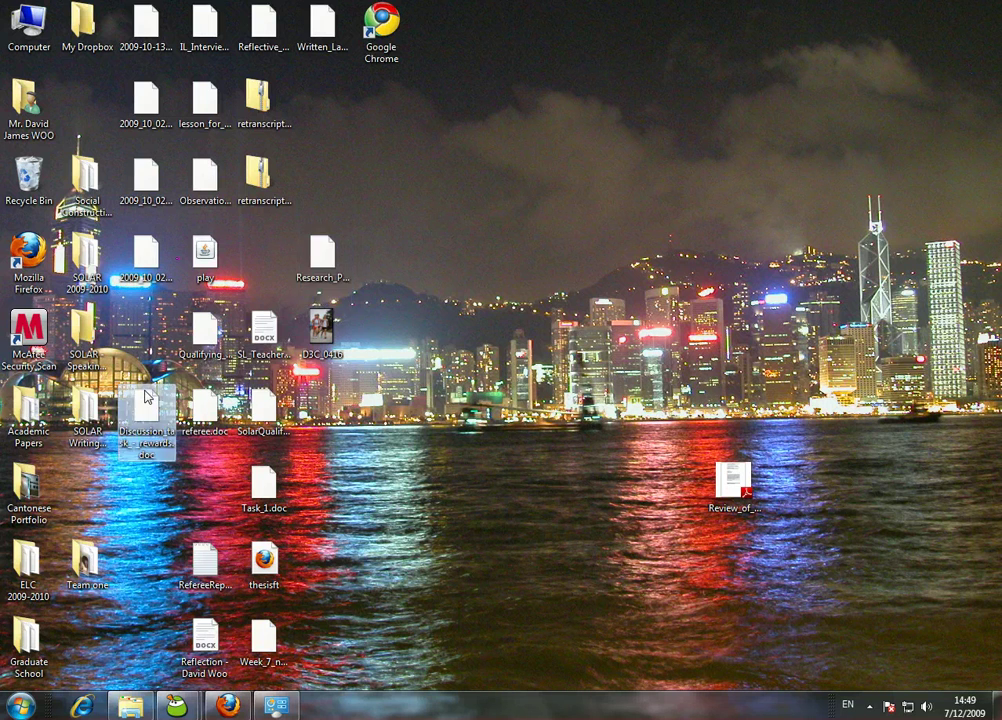
pyautogui.click(207, 350)
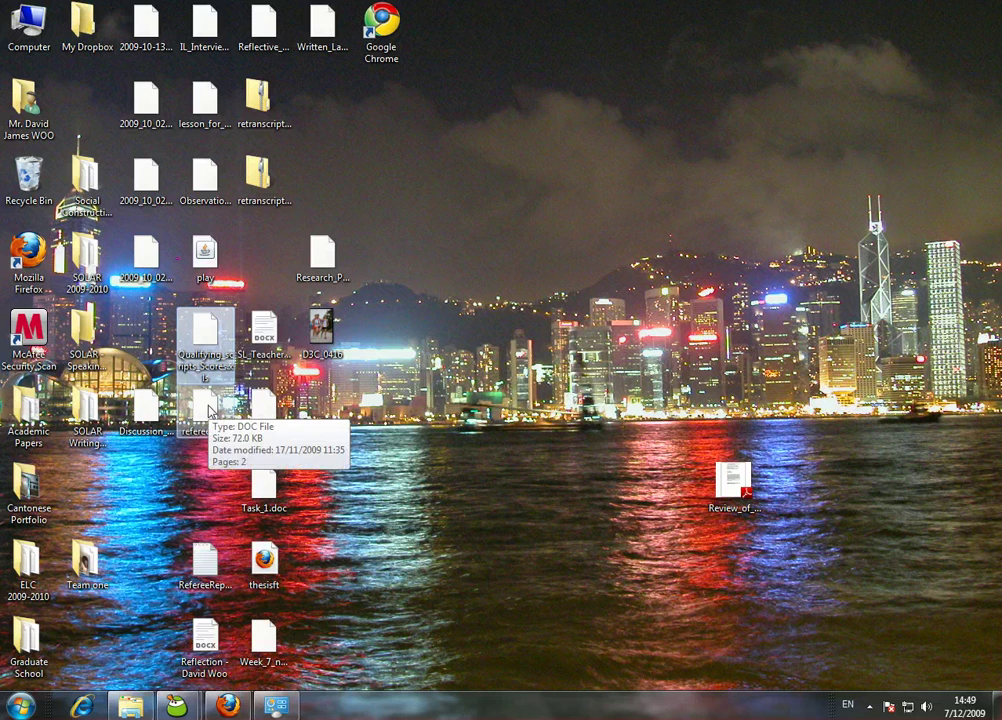
pyautogui.click(261, 409)
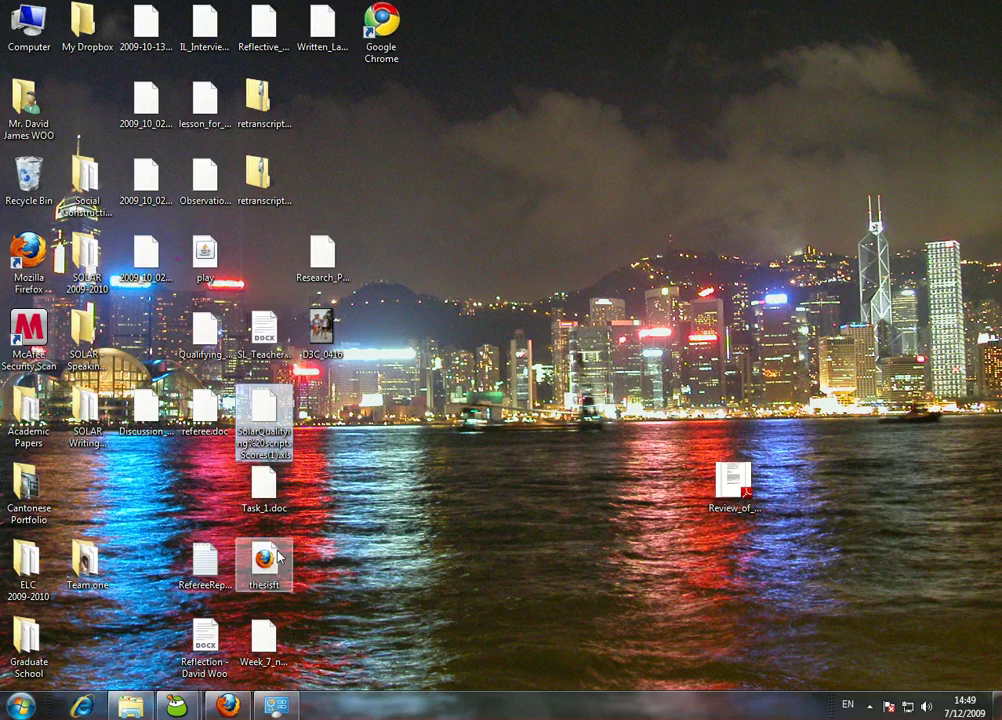
pyautogui.click(276, 707)
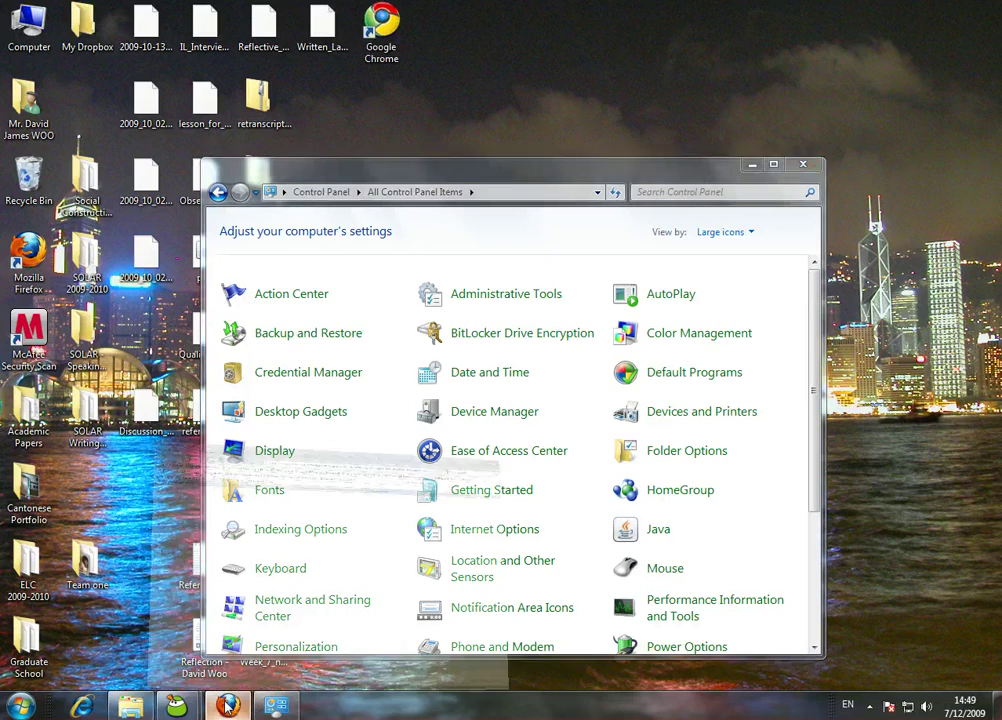
# Step: Bring the note forward and select 'Adobe Air; Java; Silverlight' and 'Tweetdeck; Digsby' in the reinstall list
pyautogui.click(228, 706)
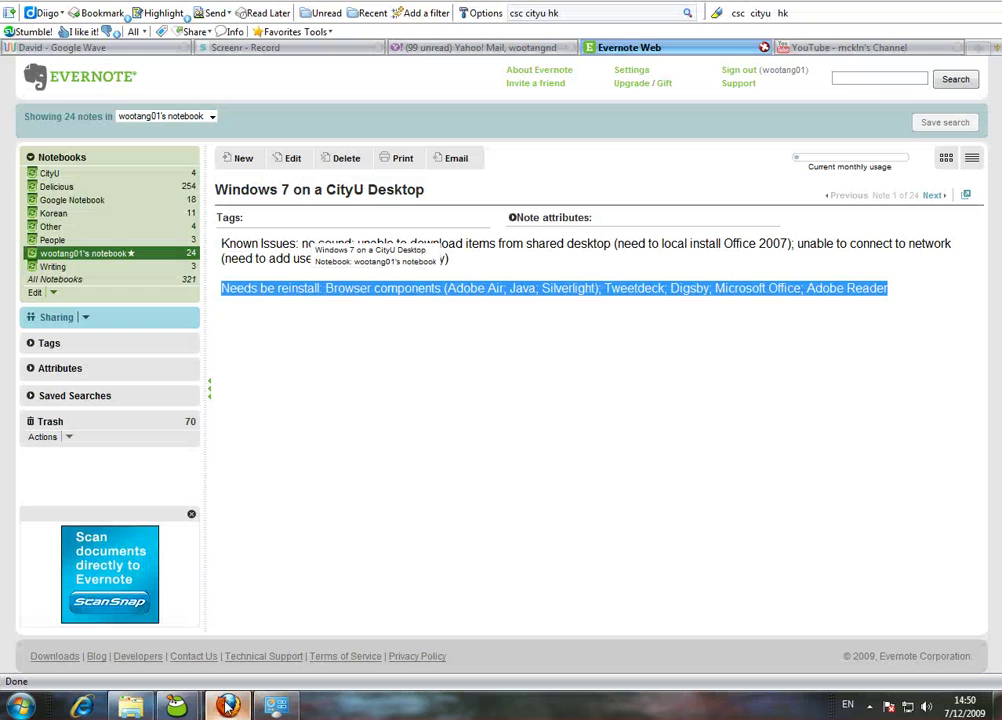
pyautogui.click(600, 342)
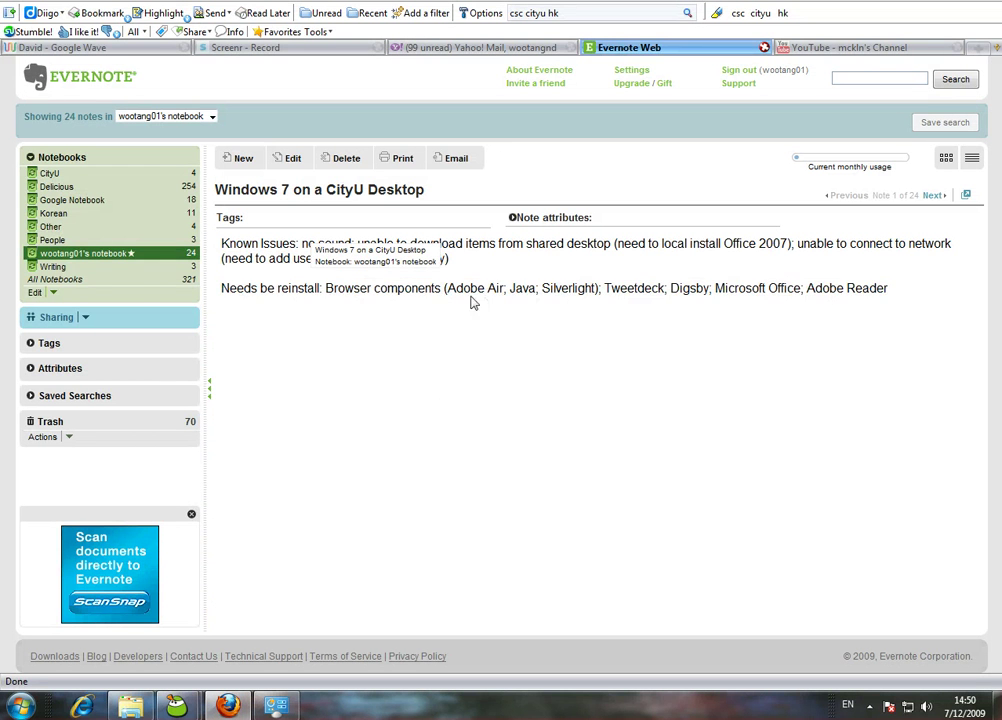
pyautogui.moveTo(448, 288); pyautogui.dragTo(596, 292)
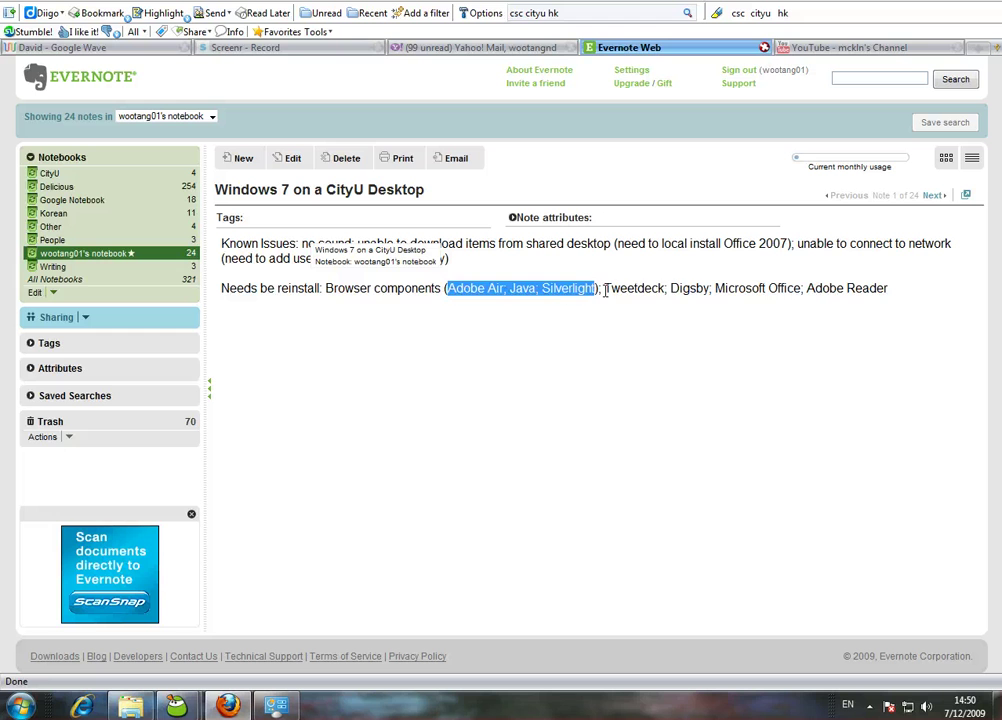
pyautogui.moveTo(605, 290); pyautogui.dragTo(710, 293)
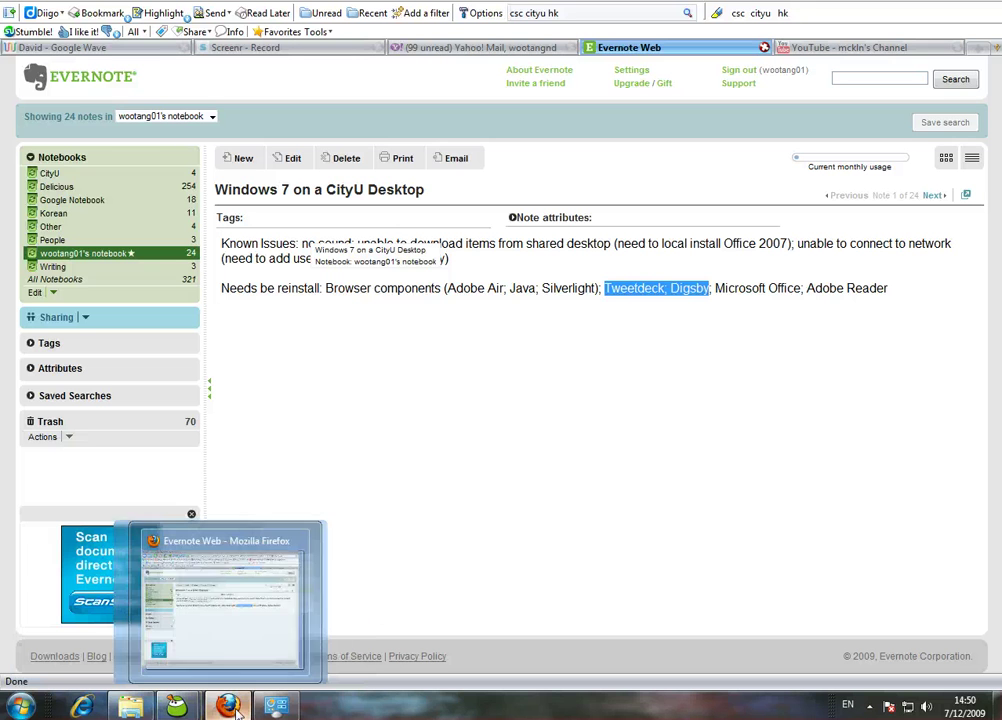
pyautogui.moveTo(274, 711)
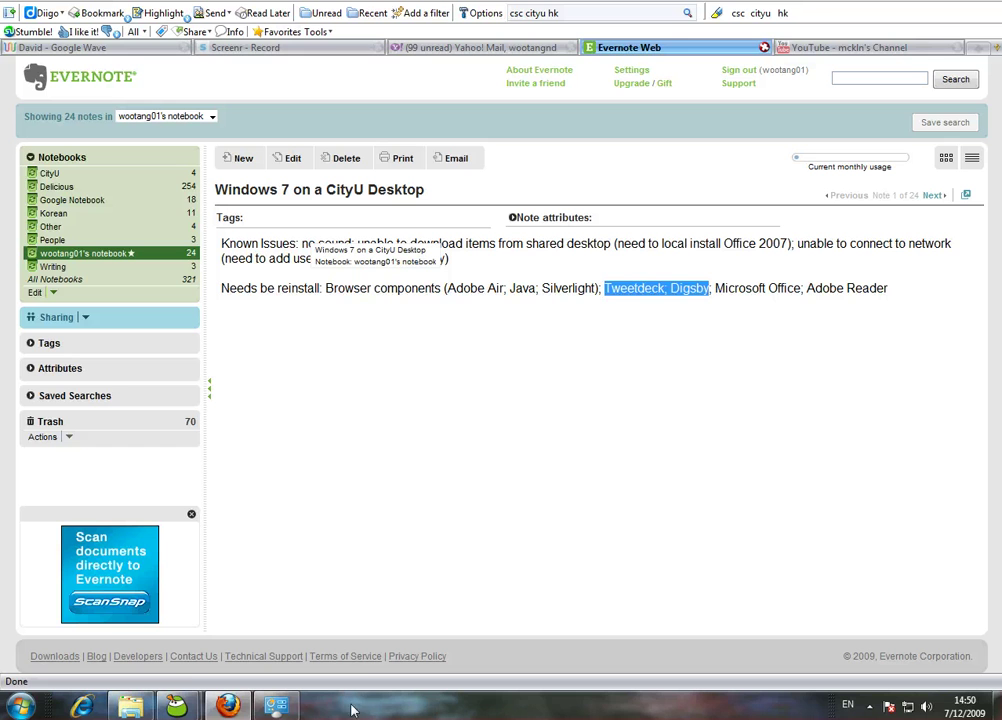
# Step: From the taskbar jump lists, pin Firefox and unpin Internet Explorer
pyautogui.rightClick(282, 706)
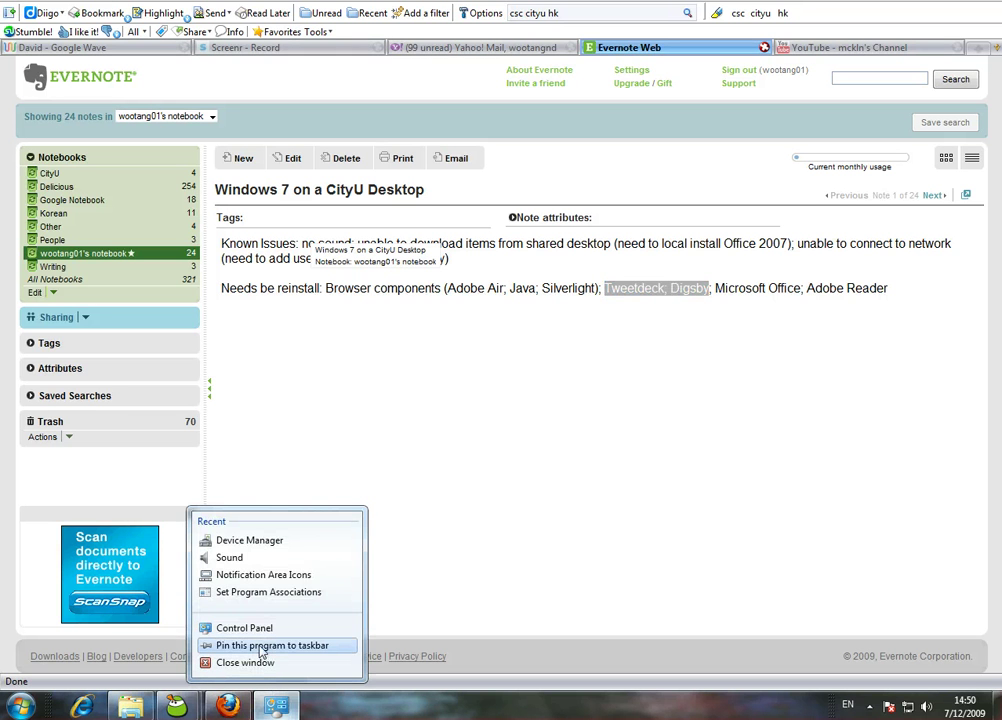
pyautogui.rightClick(226, 706)
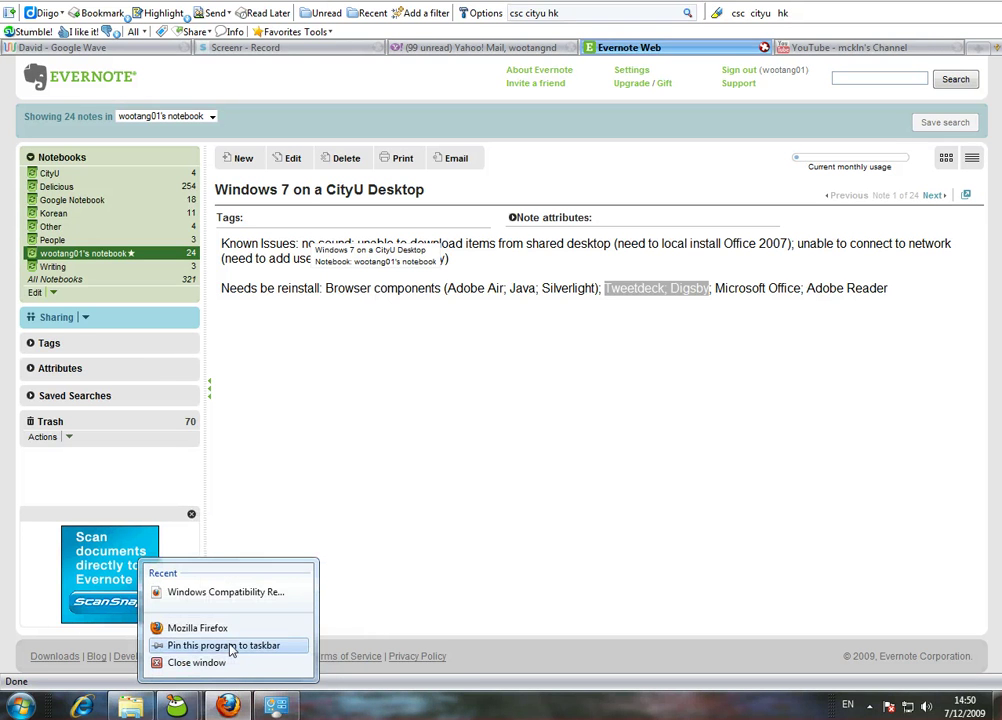
pyautogui.click(230, 646)
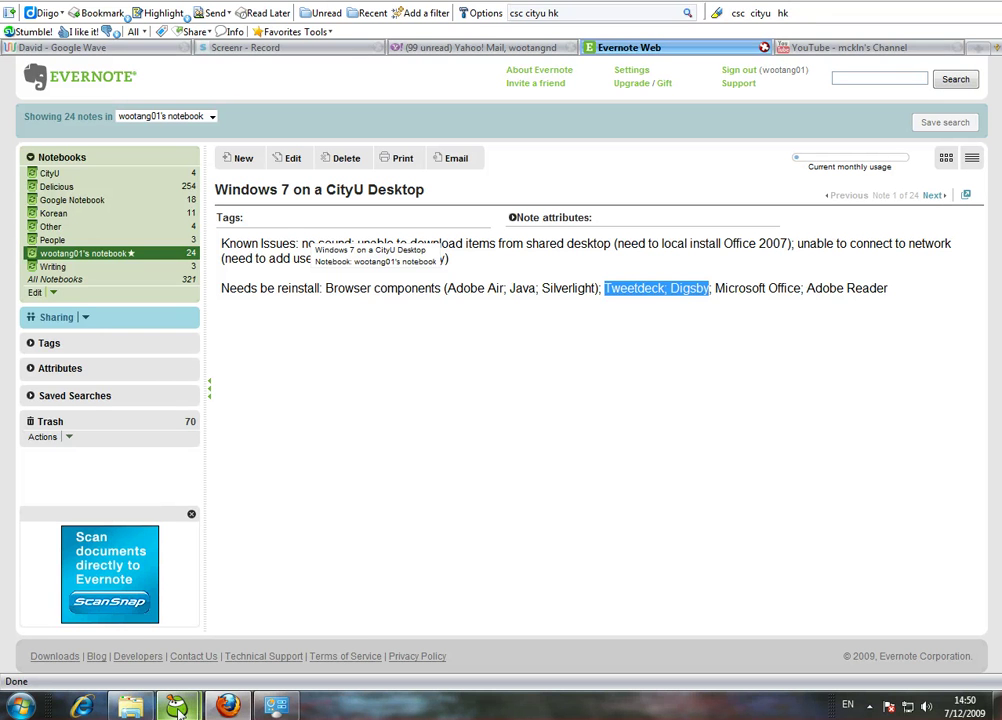
pyautogui.rightClick(80, 706)
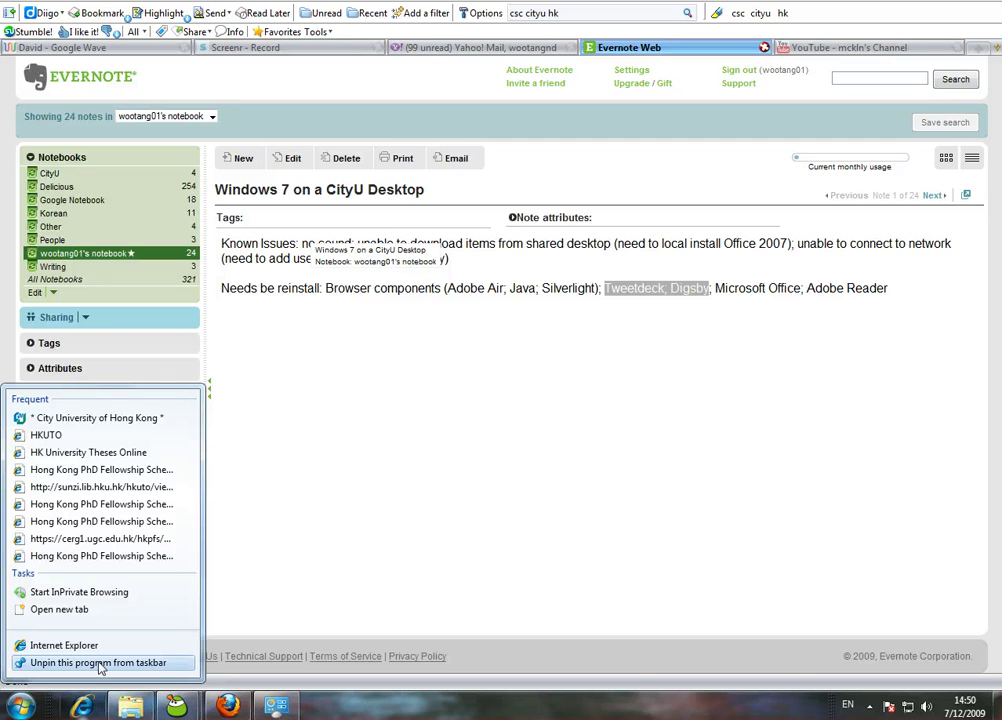
pyautogui.click(100, 663)
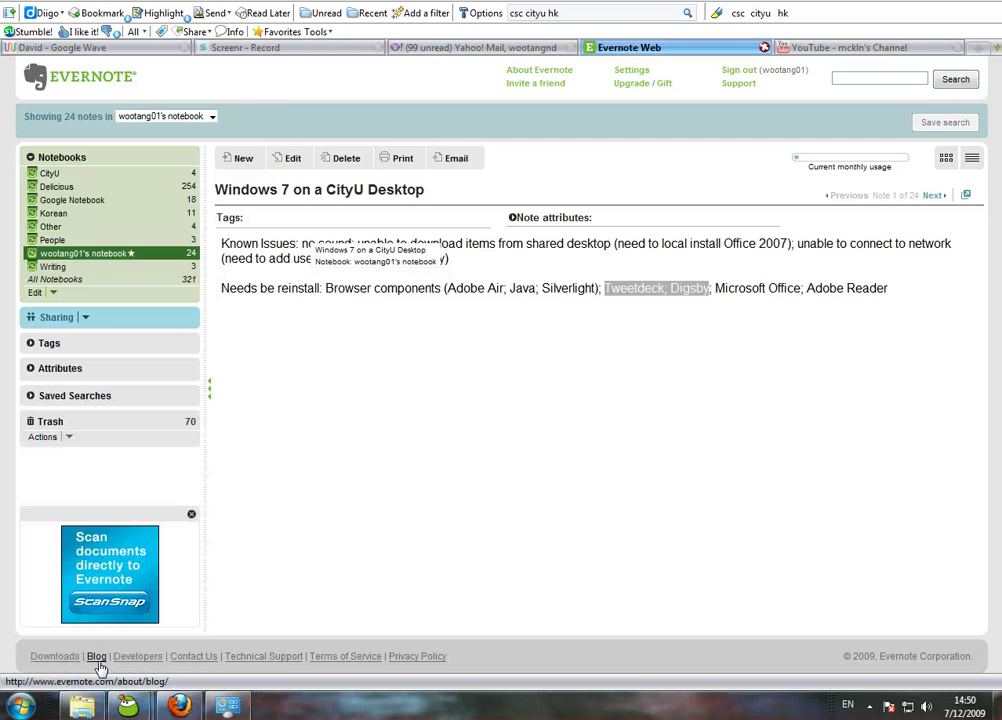
pyautogui.click(84, 711)
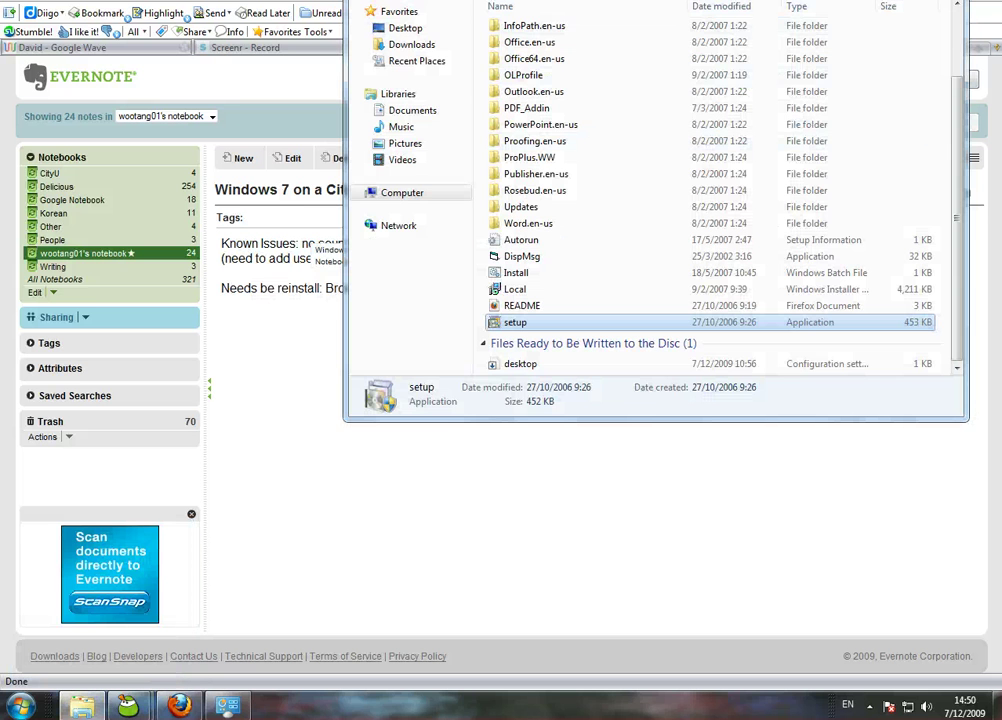
pyautogui.click(274, 262)
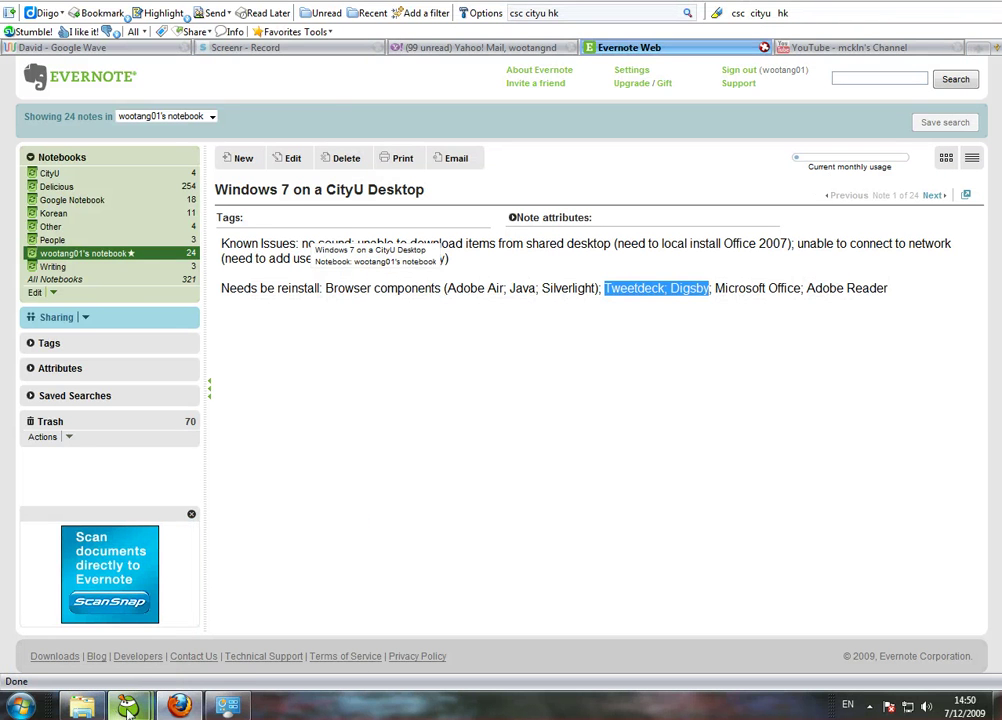
pyautogui.moveTo(131, 710)
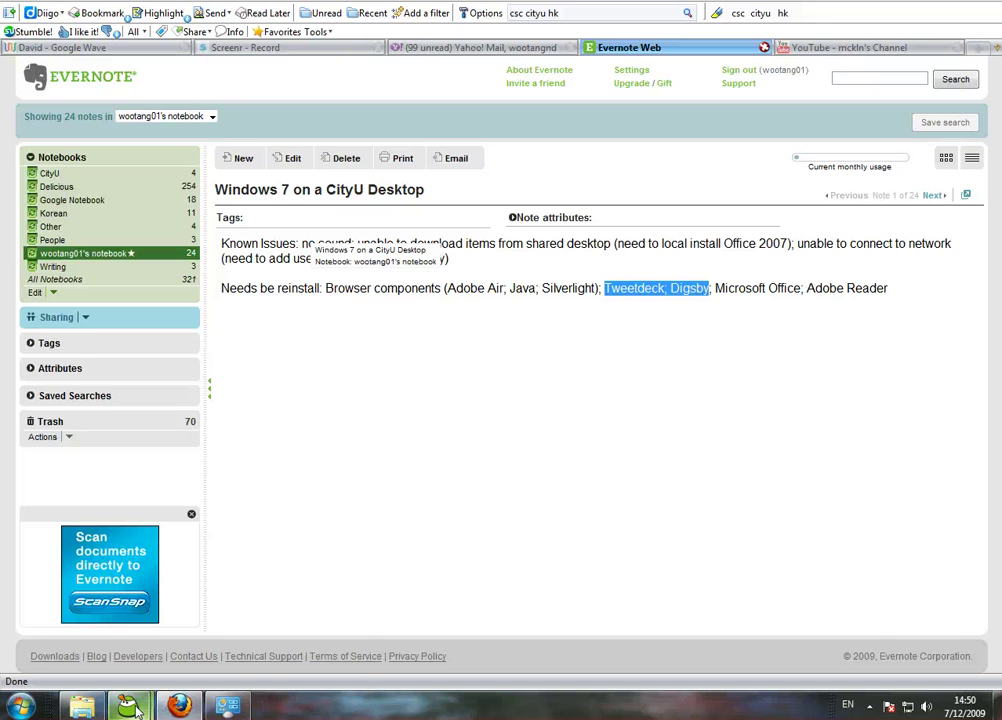
pyautogui.moveTo(115, 598)
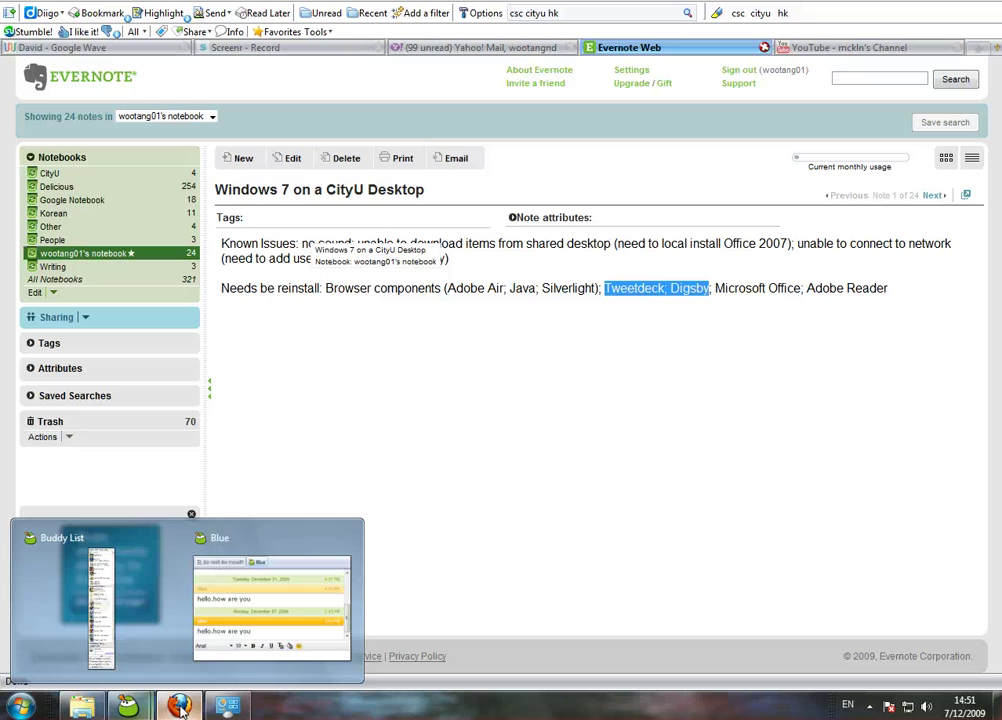
pyautogui.moveTo(184, 707)
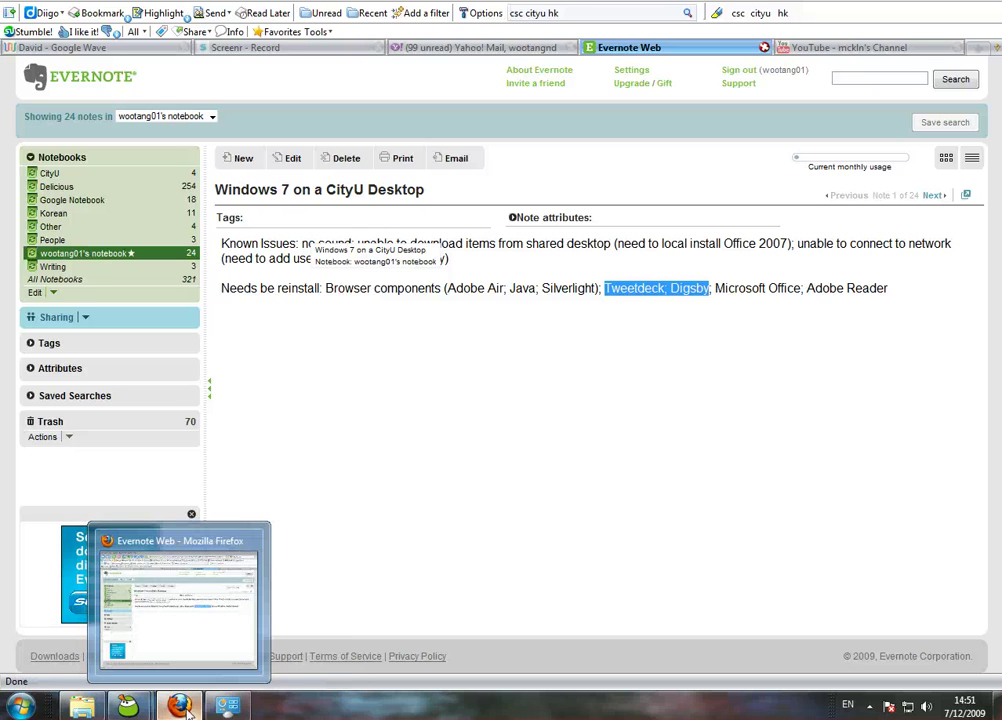